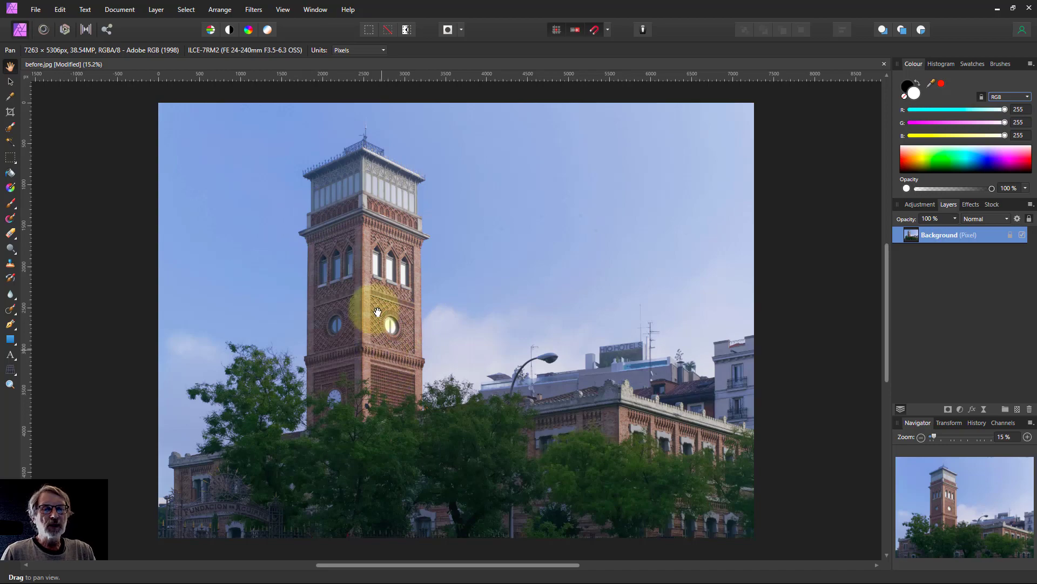
# Step: Zoom in to about 432% on the clock tower's brickwork
pyautogui.scroll(15, 378, 312)
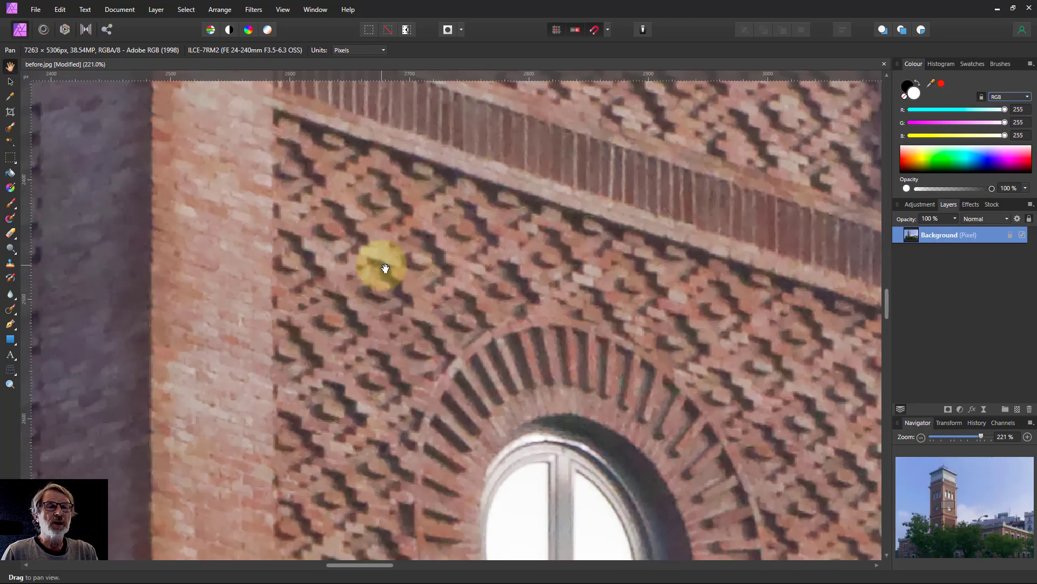
pyautogui.scroll(3, 385, 268)
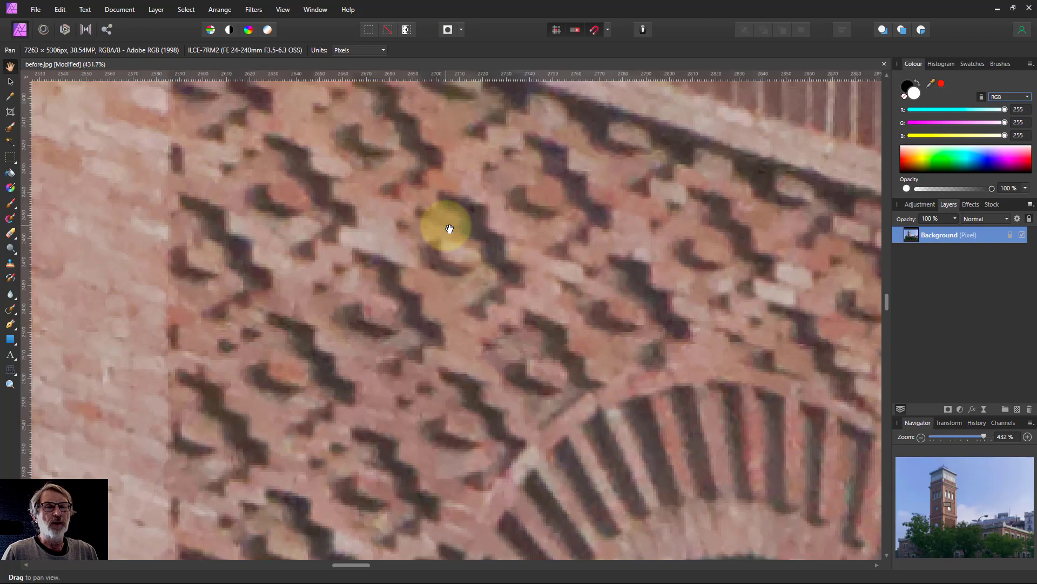
# Step: Show the floating Info panel from the View > Studio menu
pyautogui.click(281, 11)
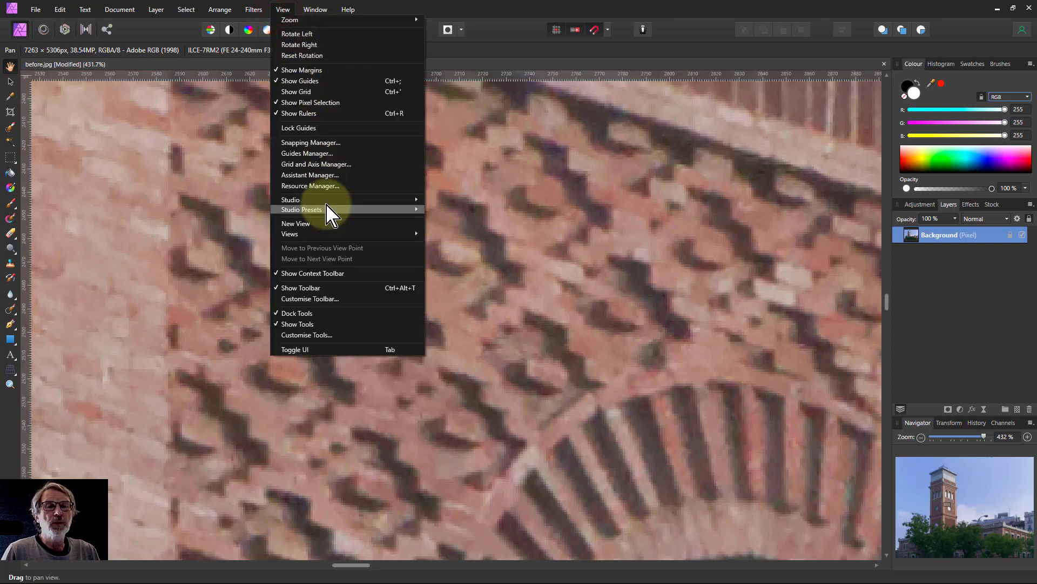
pyautogui.moveTo(346, 201)
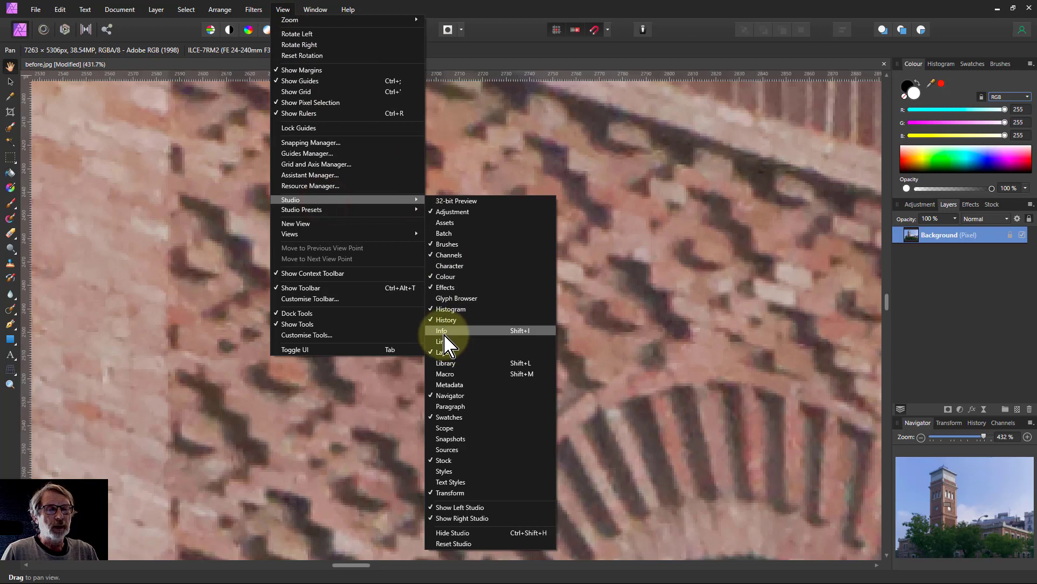
pyautogui.click(510, 331)
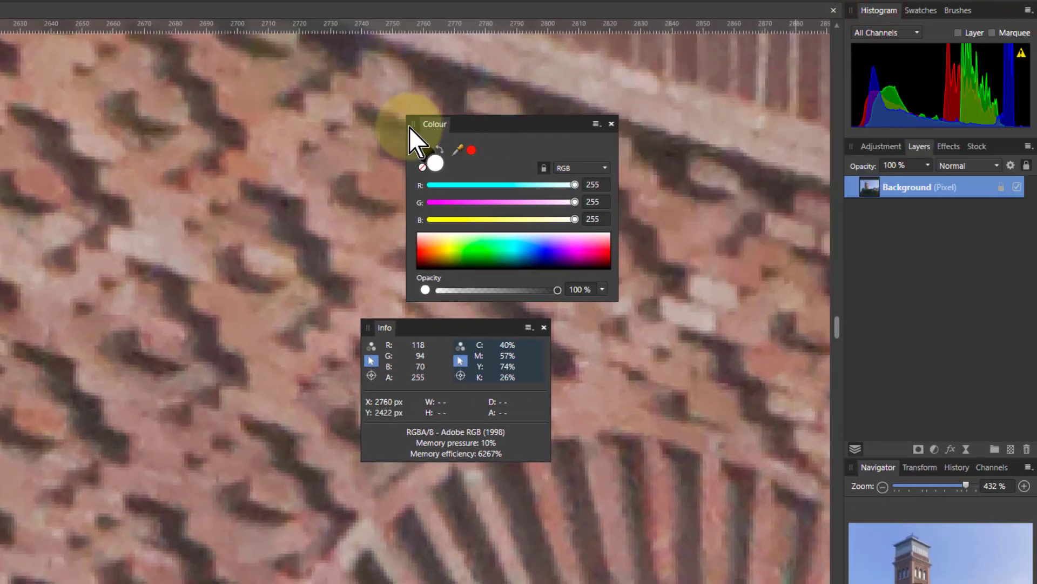
# Step: Sample a brick colour from the tower and tune it to R 115, G 77, B 60
pyautogui.moveTo(409, 128); pyautogui.dragTo(378, 128)
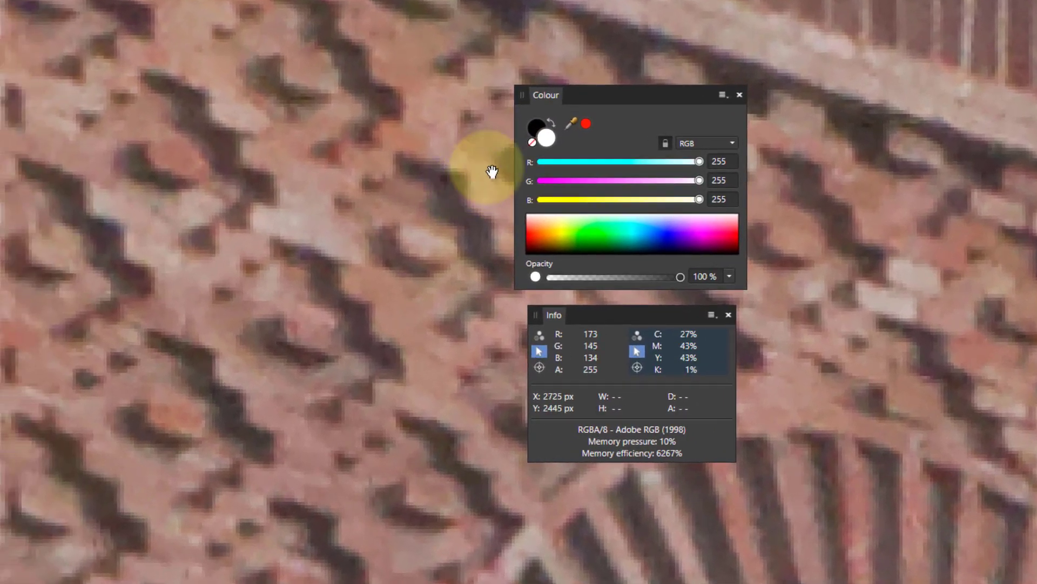
pyautogui.moveTo(571, 128); pyautogui.dragTo(174, 162)
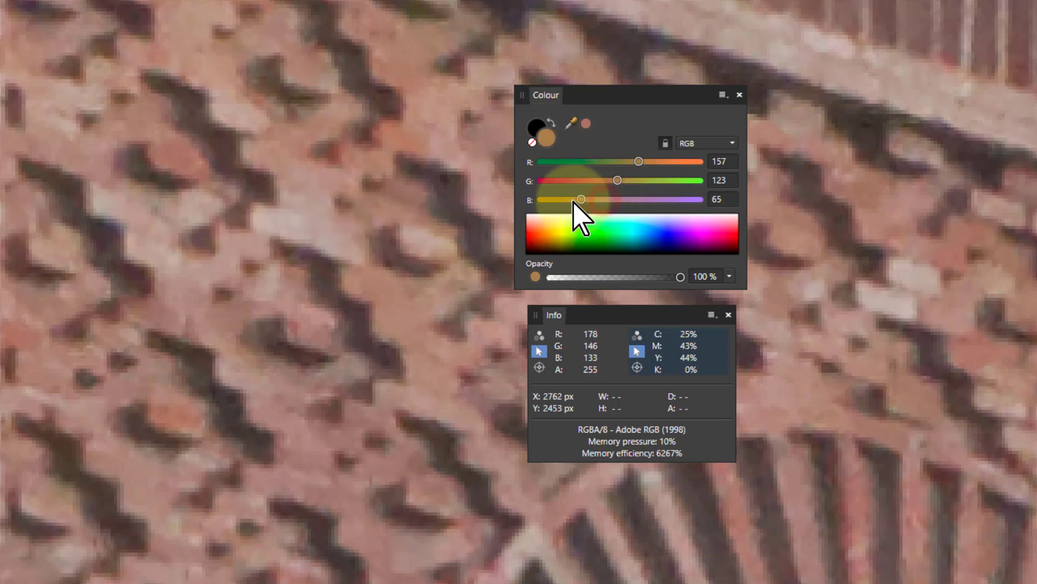
pyautogui.moveTo(643, 161); pyautogui.dragTo(674, 161)
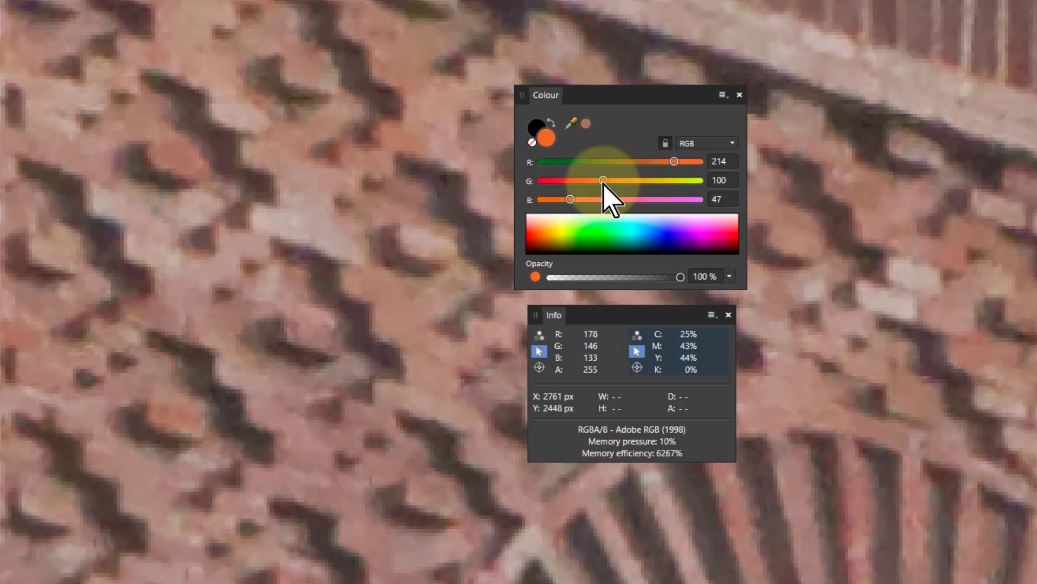
pyautogui.moveTo(603, 180); pyautogui.dragTo(602, 180)
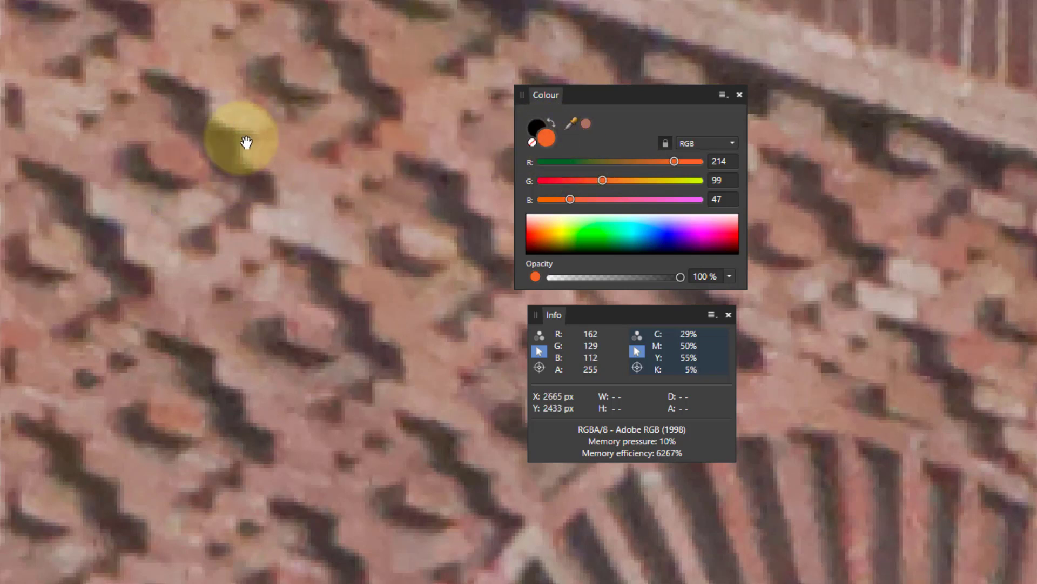
pyautogui.moveTo(603, 181); pyautogui.dragTo(590, 181)
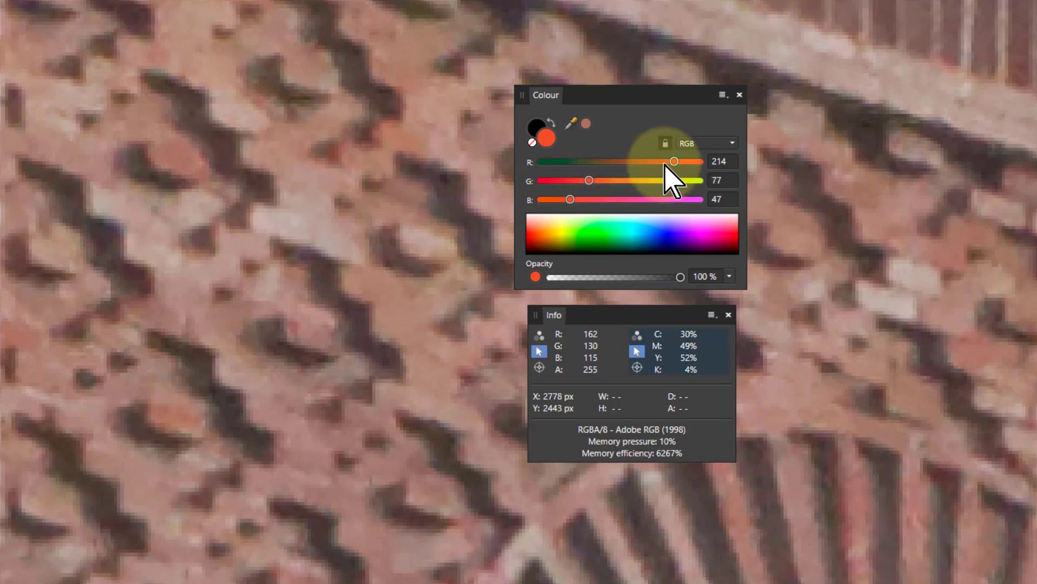
pyautogui.moveTo(675, 161); pyautogui.dragTo(610, 168)
pyautogui.moveTo(570, 200); pyautogui.dragTo(580, 200)
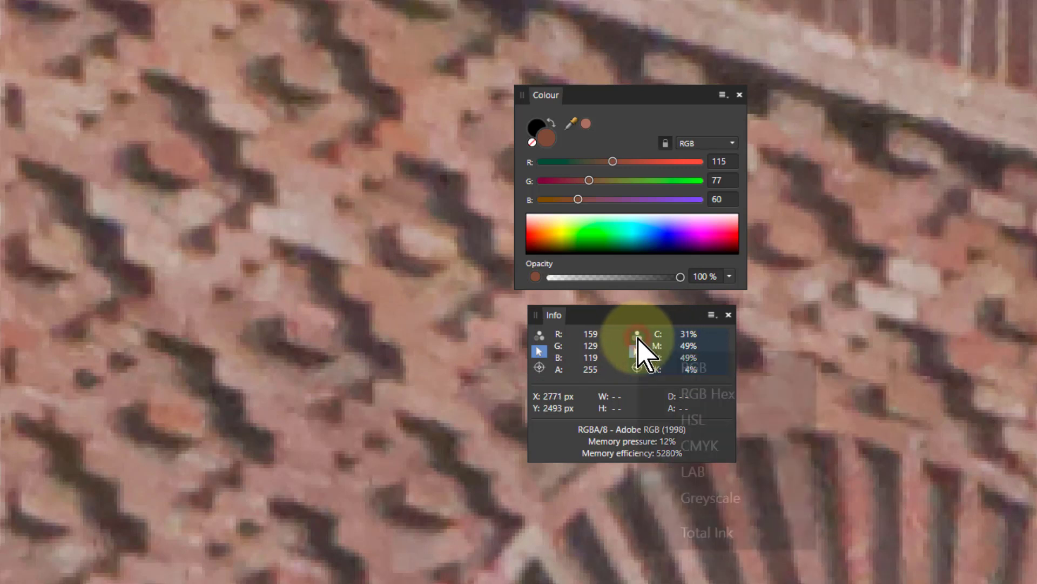
# Step: Switch the Info panel's colour readout to the HSL model
pyautogui.click(638, 339)
pyautogui.click(695, 421)
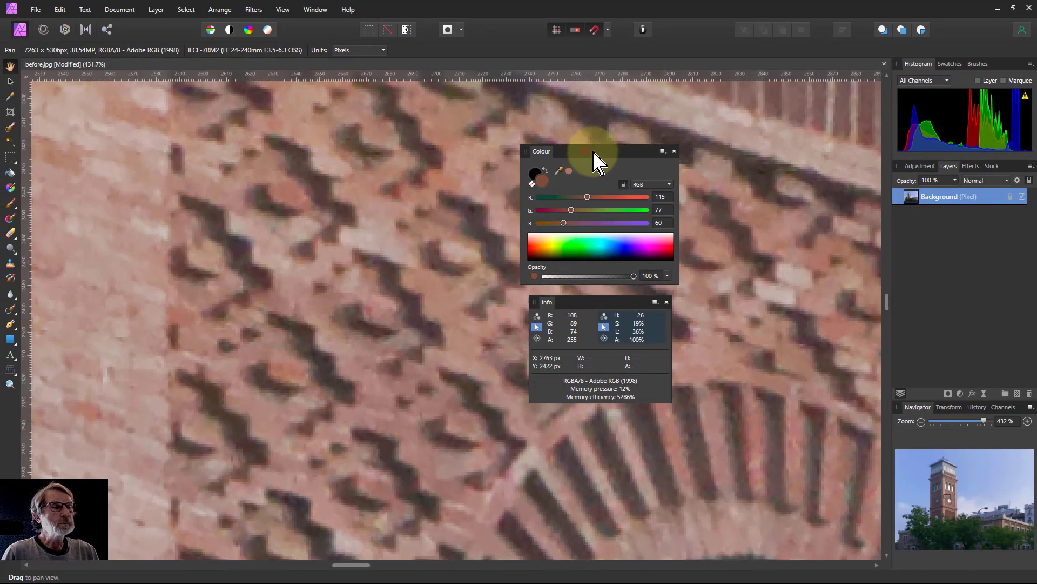
# Step: Dock the Colour panel, close Info, and add a Fill layer above Background
pyautogui.moveTo(593, 152); pyautogui.dragTo(917, 74)
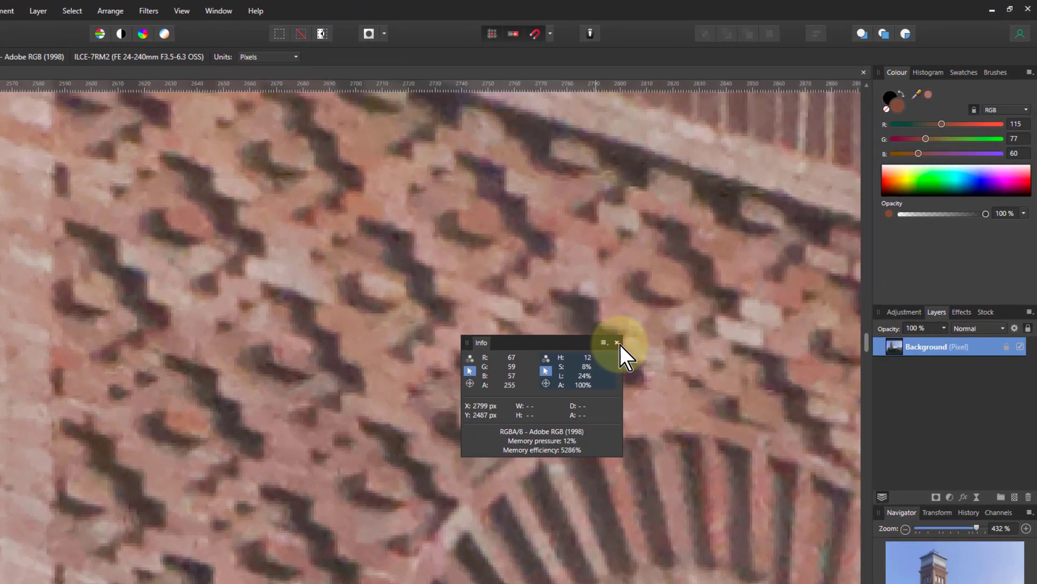
pyautogui.click(617, 343)
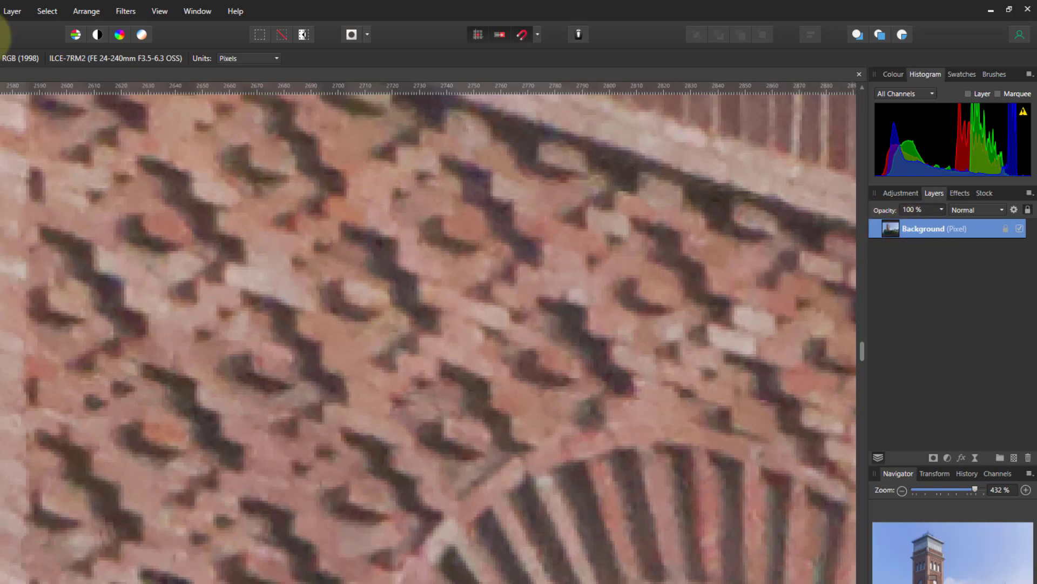
pyautogui.click(15, 10)
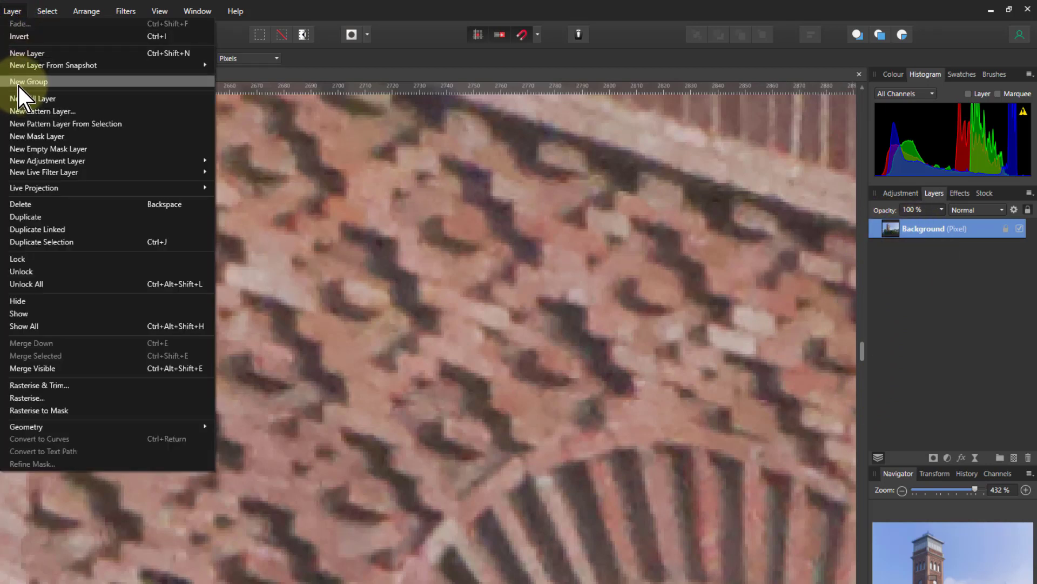
pyautogui.click(32, 97)
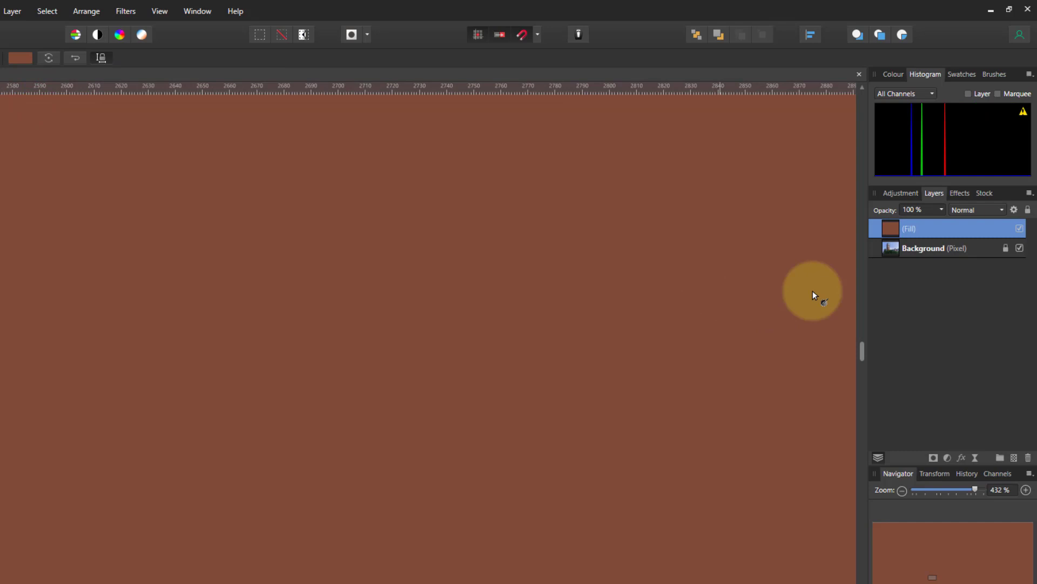
# Step: Set the fill colour in HSL to hue 20, lighten it, and zoom to fit
pyautogui.click(895, 74)
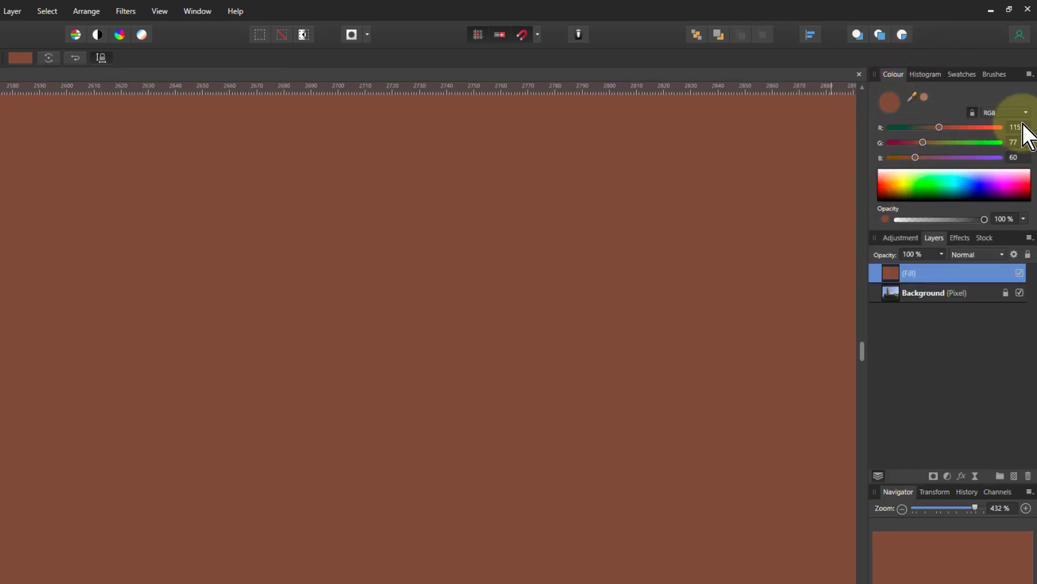
pyautogui.click(994, 114)
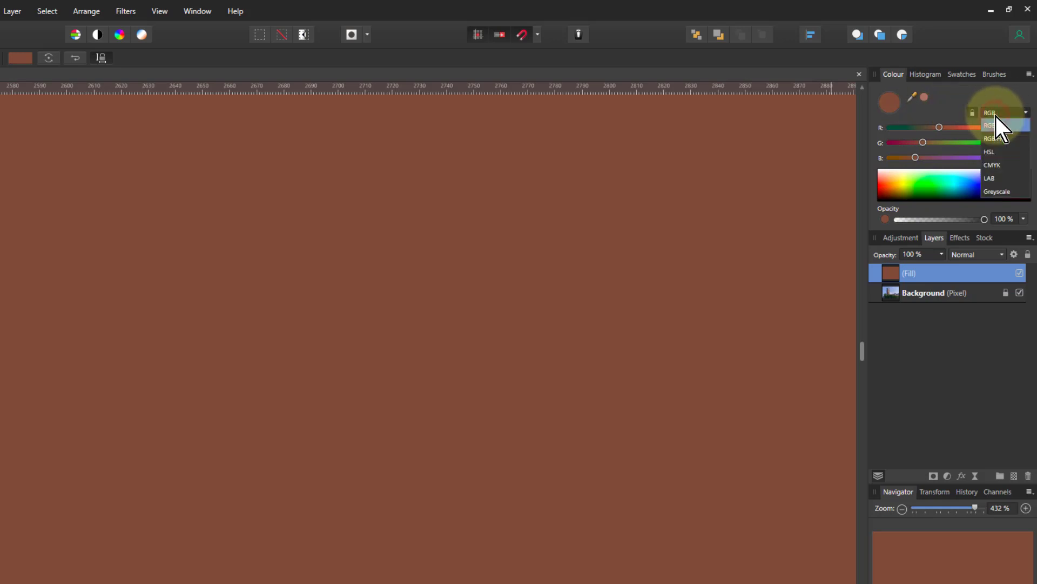
pyautogui.click(993, 152)
pyautogui.moveTo(894, 129); pyautogui.dragTo(919, 157)
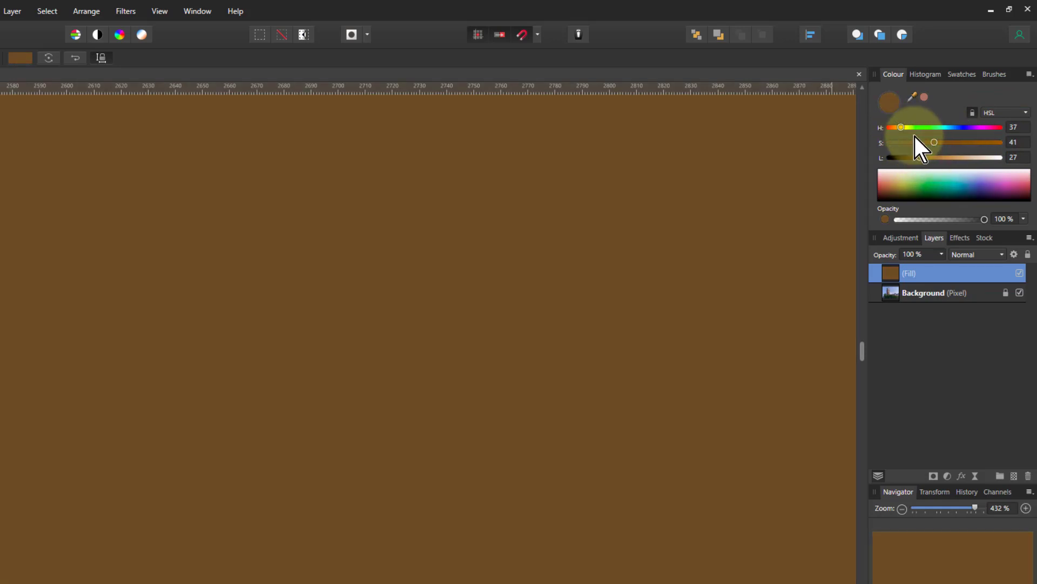
pyautogui.click(1017, 128)
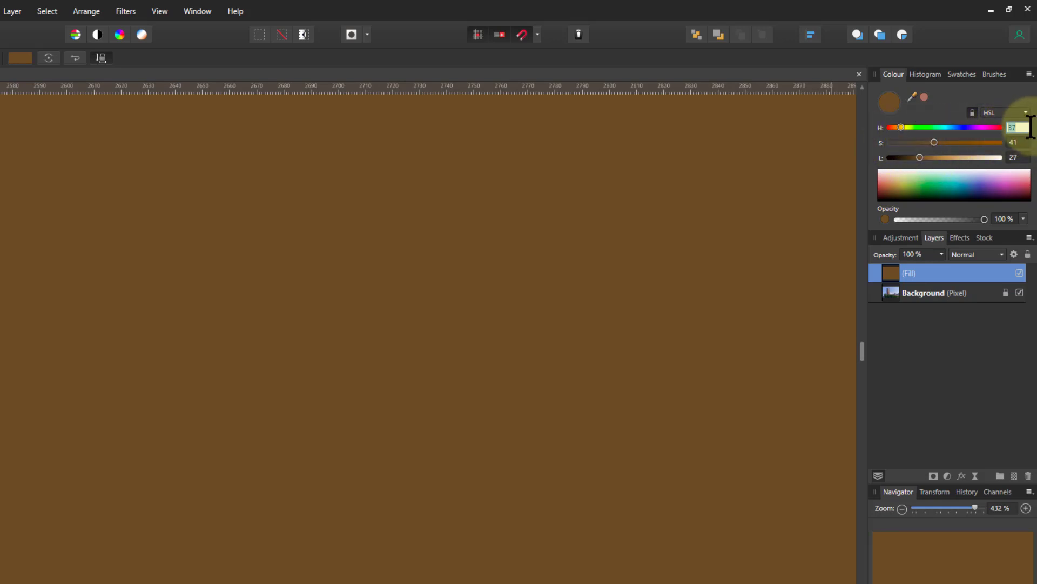
pyautogui.write('20')
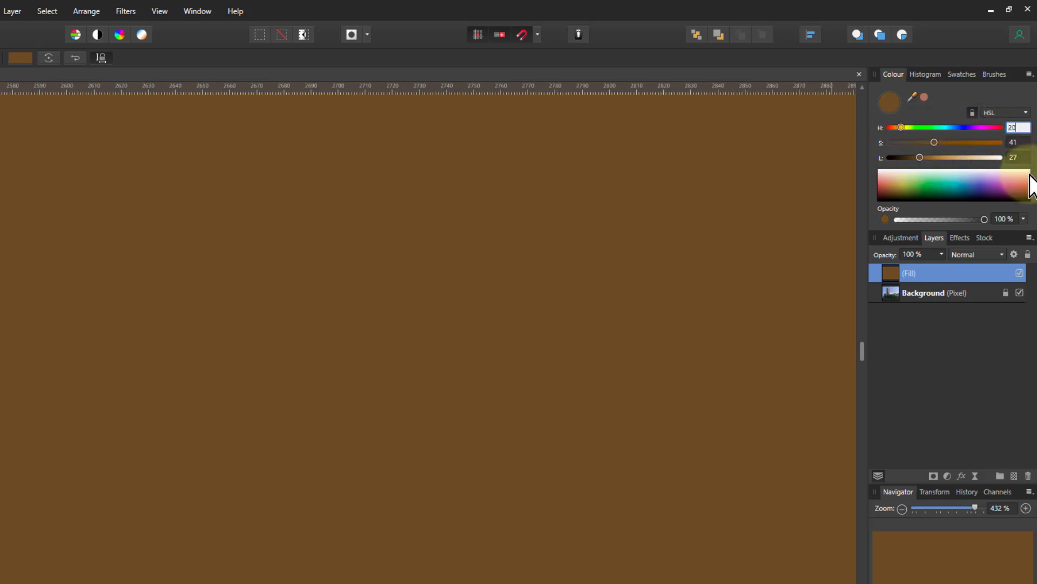
pyautogui.press('Return')
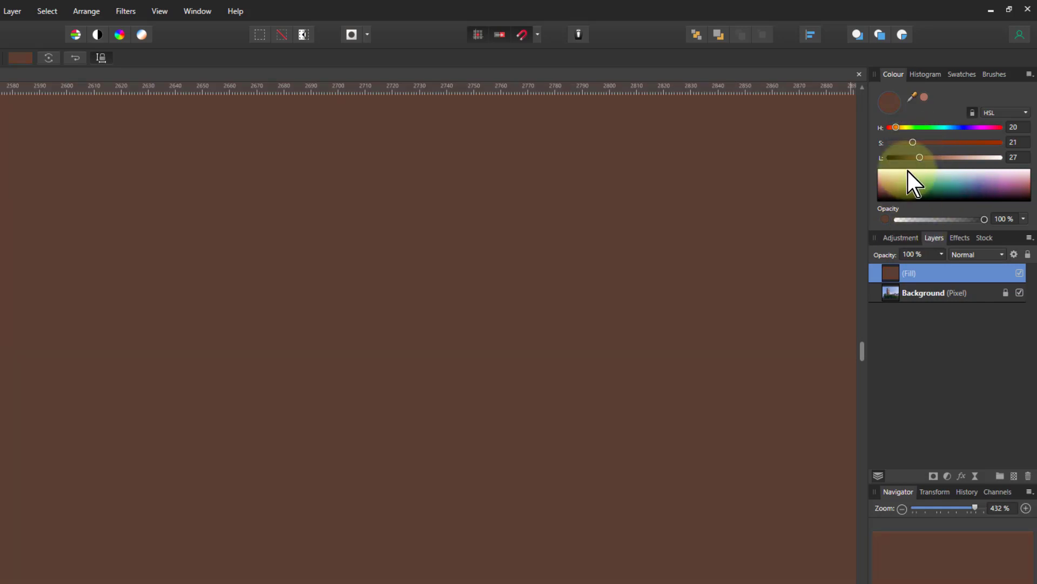
pyautogui.moveTo(919, 157)
pyautogui.mouseDown()
pyautogui.moveTo(961, 159)
pyautogui.moveTo(935, 160)
pyautogui.mouseUp()
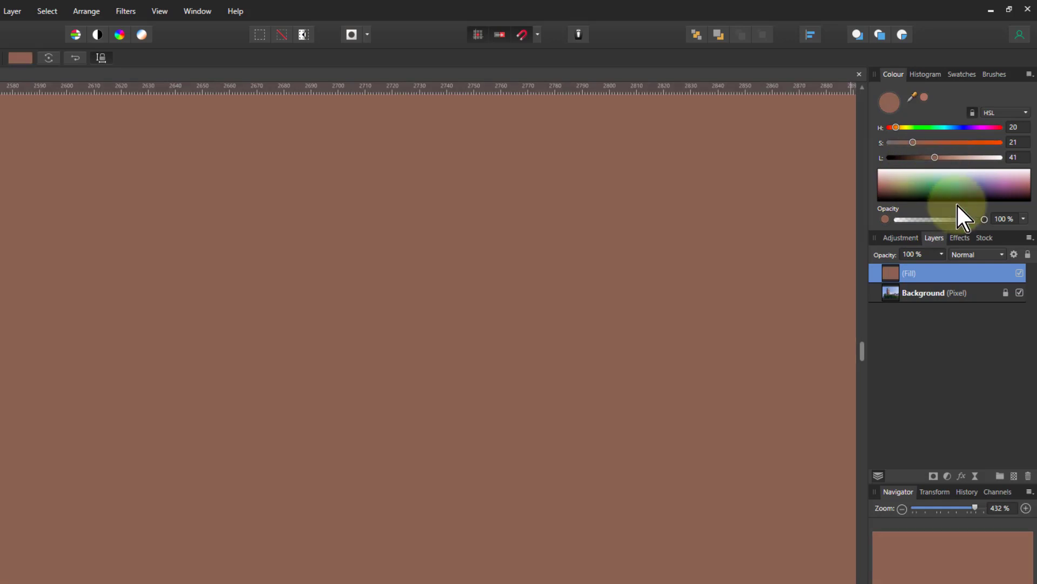
pyautogui.hotkey('ctrl', '0')
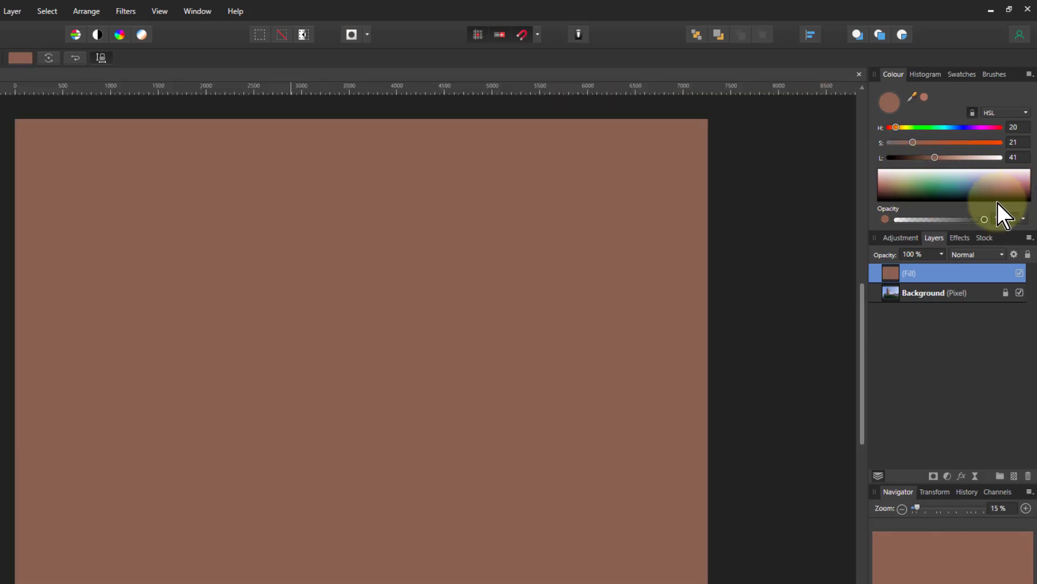
# Step: Blend the Fill layer in Soft Light, compare it, and raise lightness to 54
pyautogui.click(982, 255)
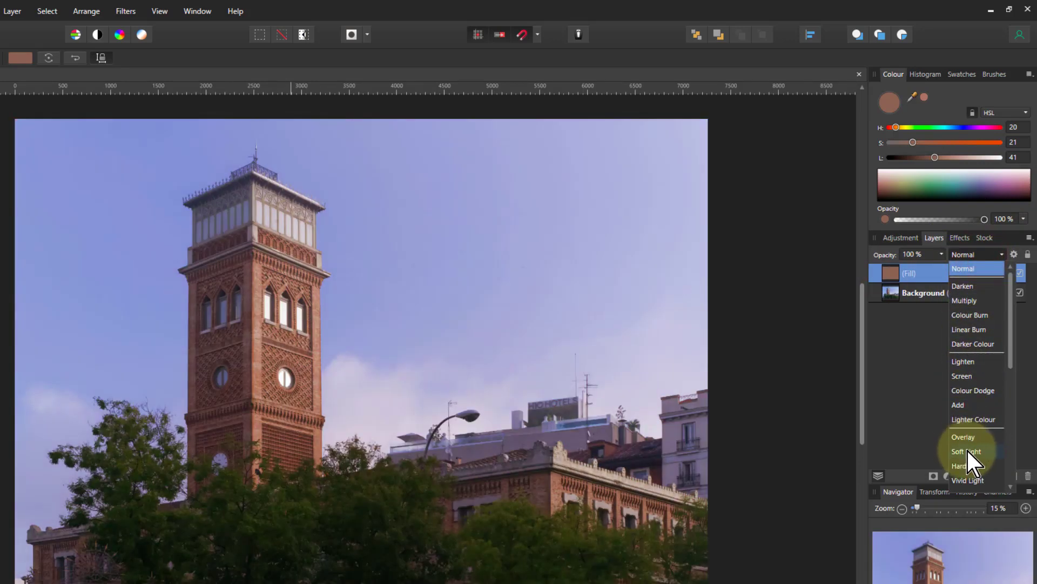
pyautogui.click(967, 450)
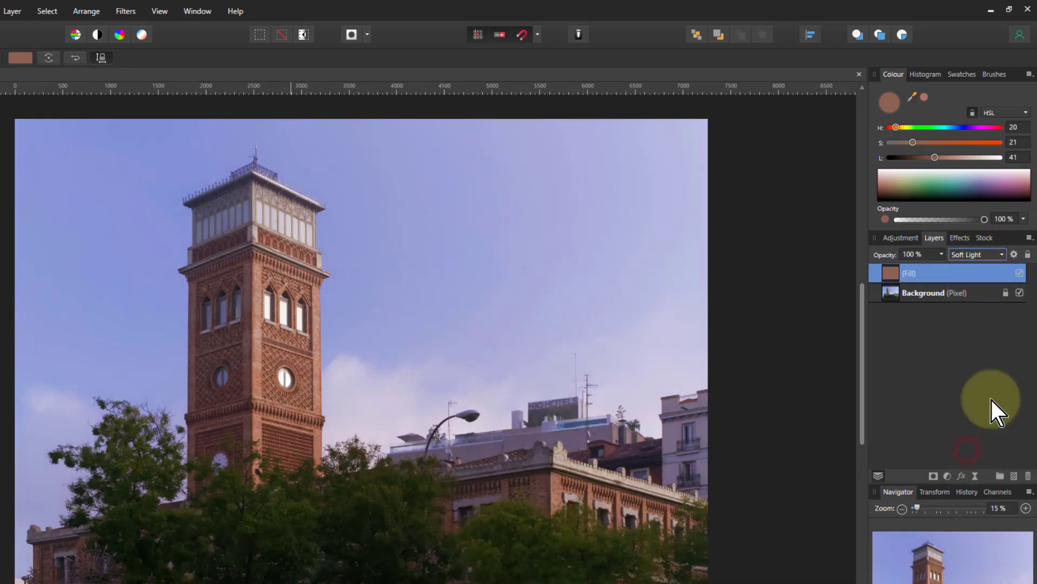
pyautogui.click(1019, 276)
pyautogui.click(1020, 276)
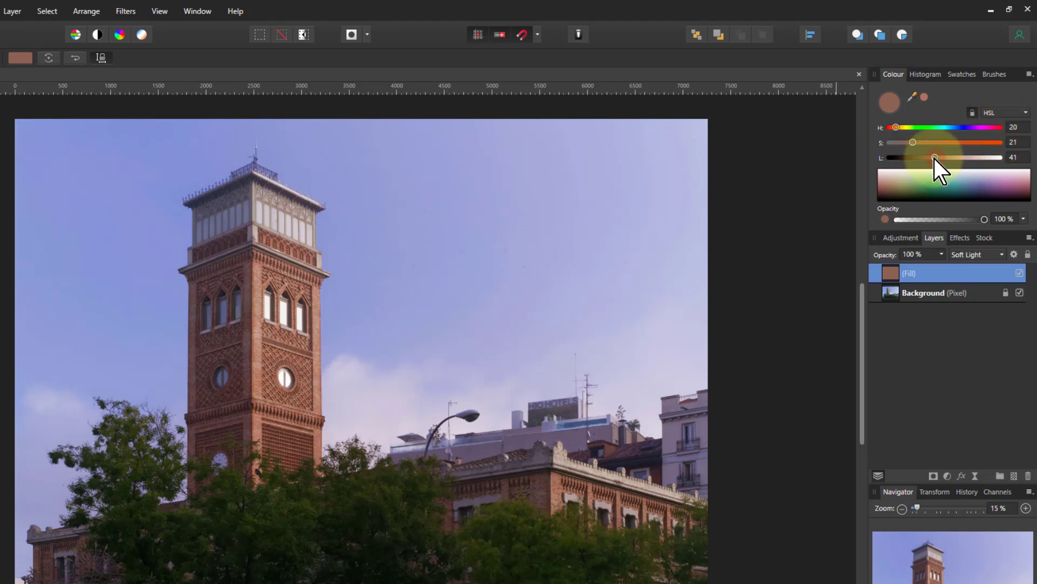
pyautogui.moveTo(935, 159)
pyautogui.mouseDown()
pyautogui.moveTo(913, 163)
pyautogui.moveTo(950, 162)
pyautogui.mouseUp()
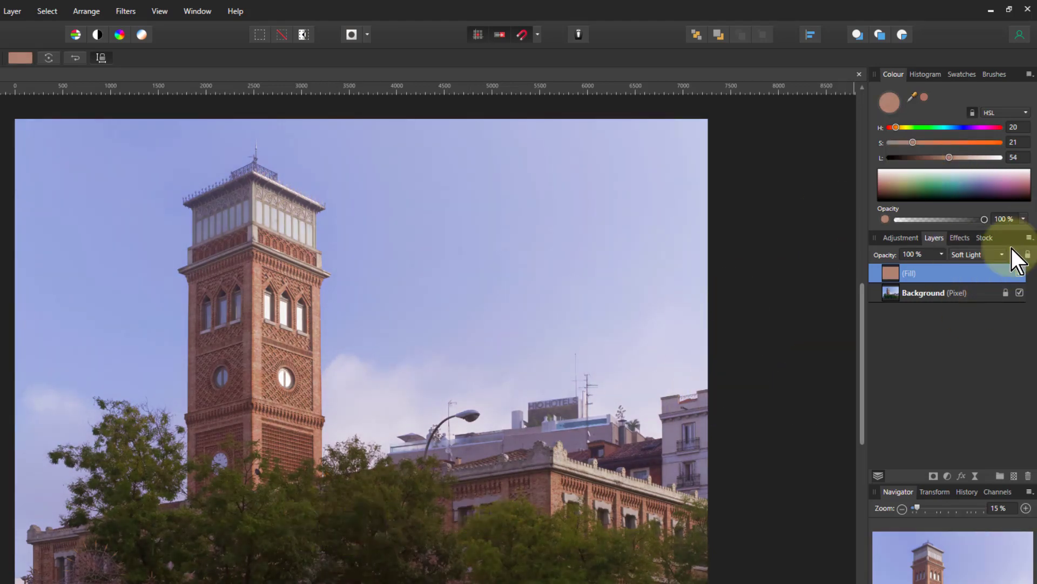
# Step: Hide the Fill layer and check the original photo's pixel values in Info
pyautogui.click(1019, 273)
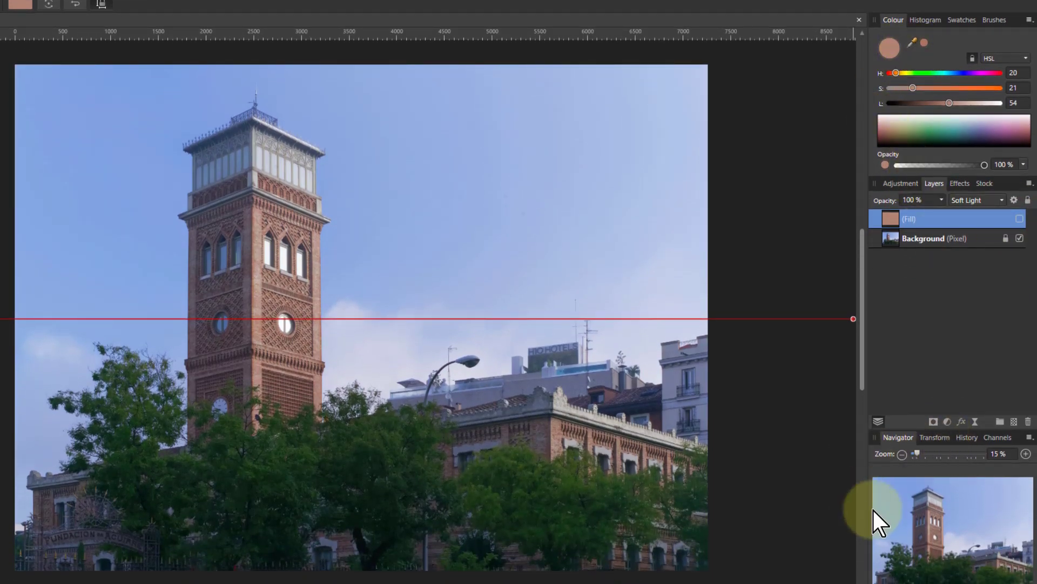
pyautogui.hotkey('ctrl', 'shift', 'i')
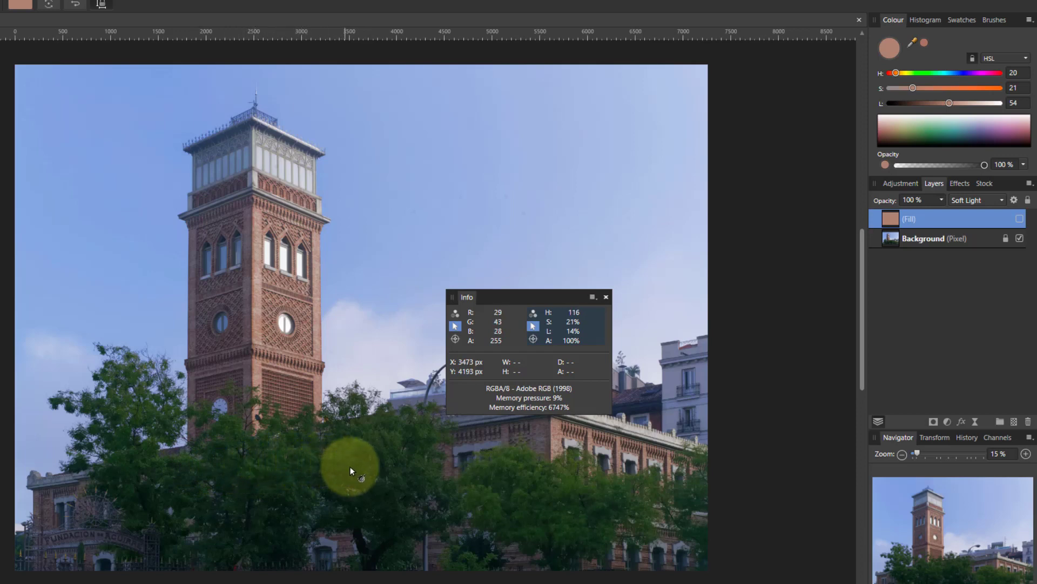
pyautogui.click(606, 297)
# Step: Set the fill hue to 100, show the layer again, and lower opacity to 57%
pyautogui.click(890, 220)
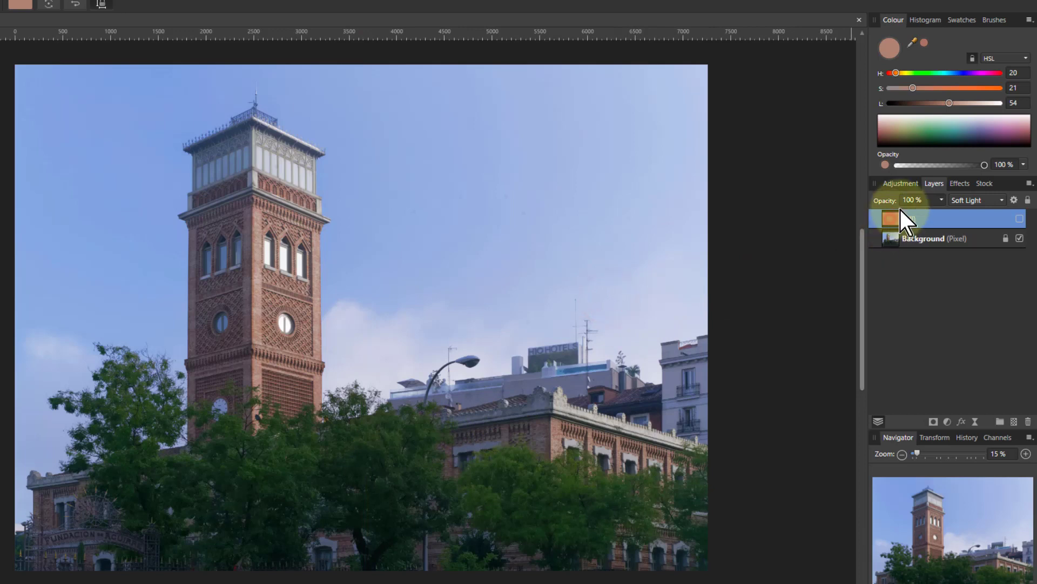
pyautogui.click(1015, 73)
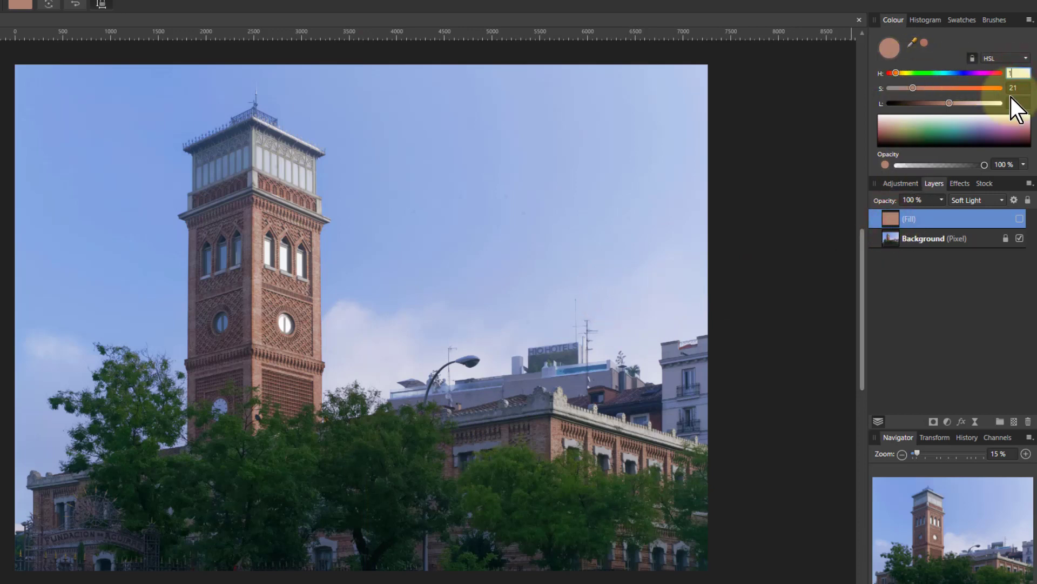
pyautogui.press('Return')
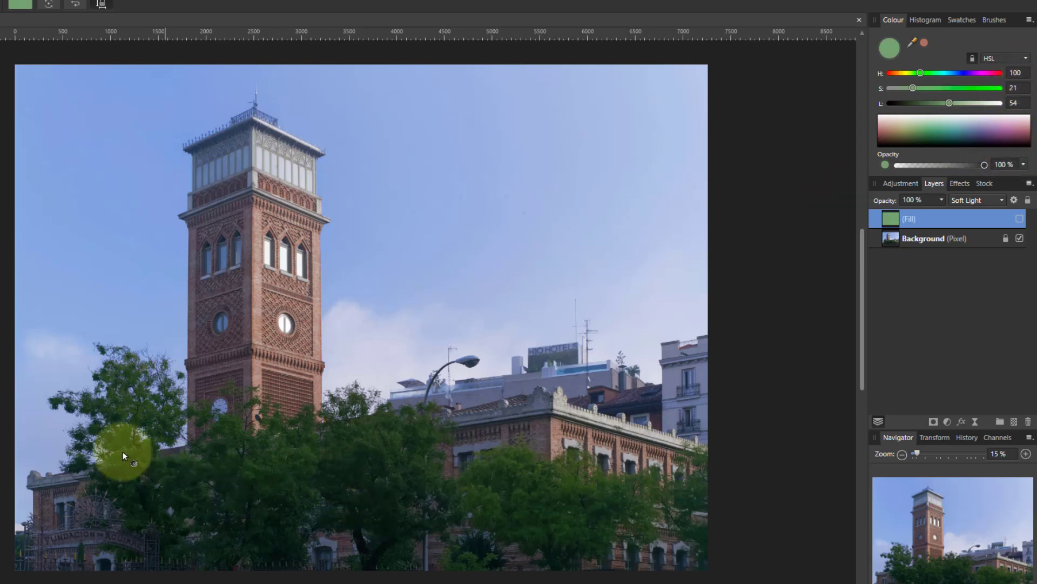
pyautogui.click(1019, 218)
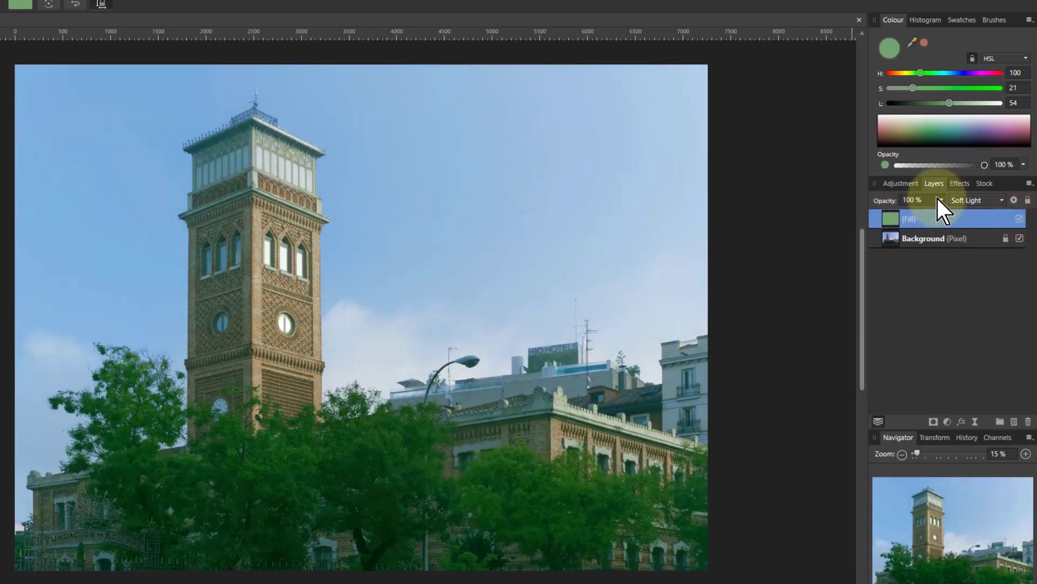
pyautogui.moveTo(940, 201); pyautogui.dragTo(906, 215)
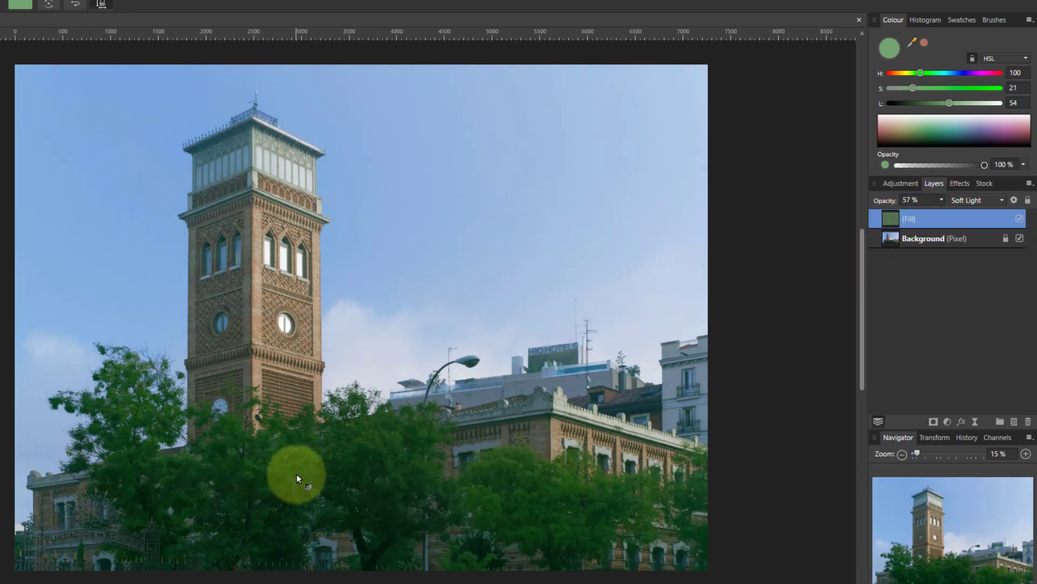
pyautogui.click(362, 464)
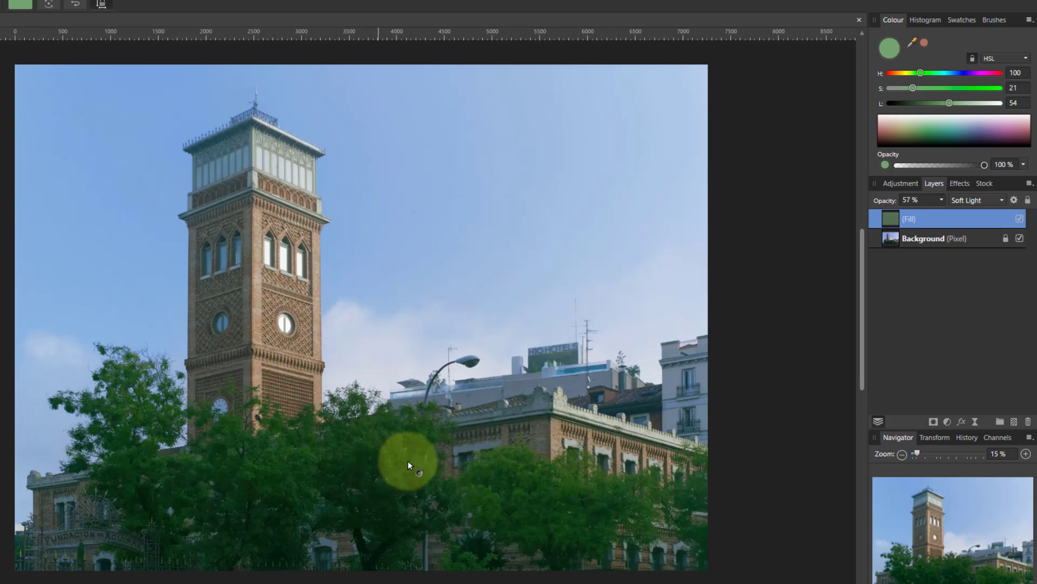
# Step: Rasterise the fill layer and add an HSL adjustment with a 180° hue shift
pyautogui.rightClick(889, 221)
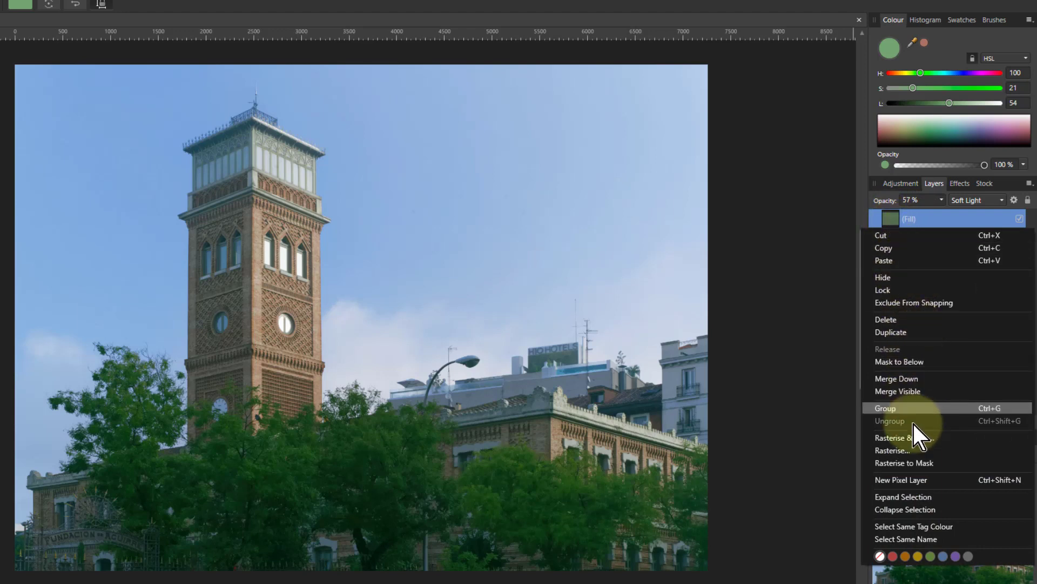
pyautogui.press('Escape')
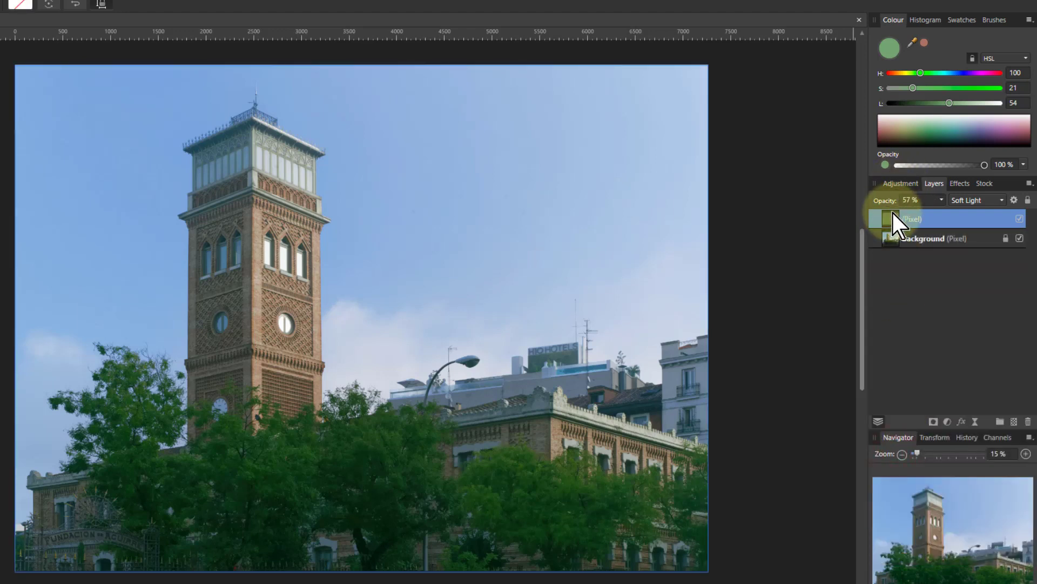
pyautogui.click(948, 422)
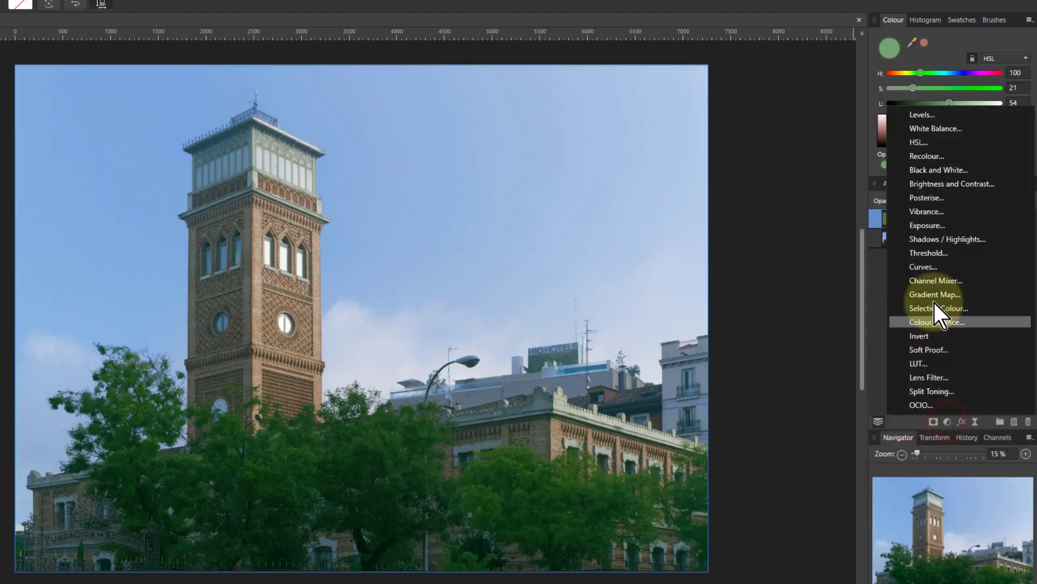
pyautogui.click(917, 141)
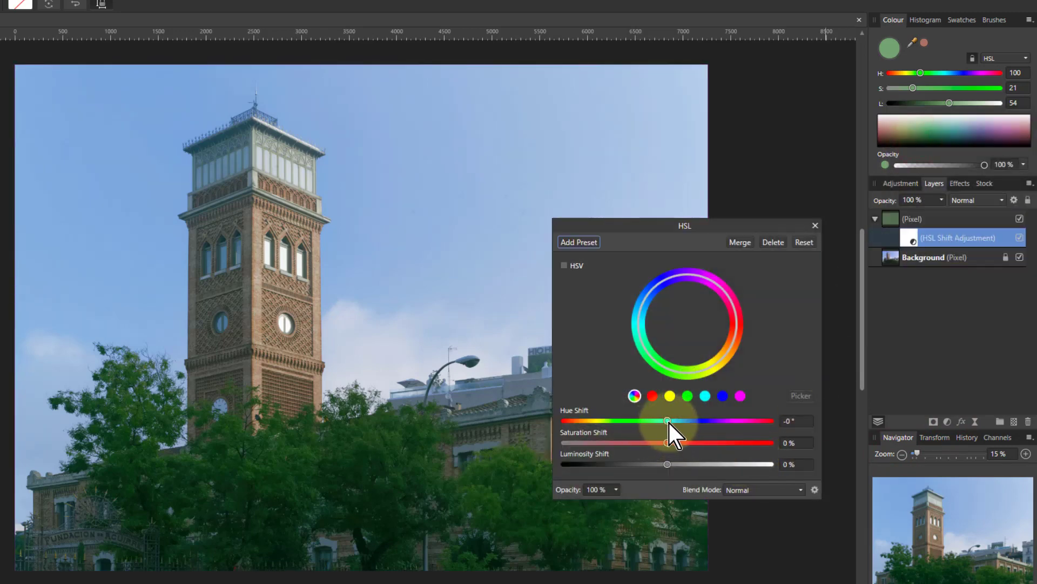
pyautogui.moveTo(669, 423); pyautogui.dragTo(778, 419)
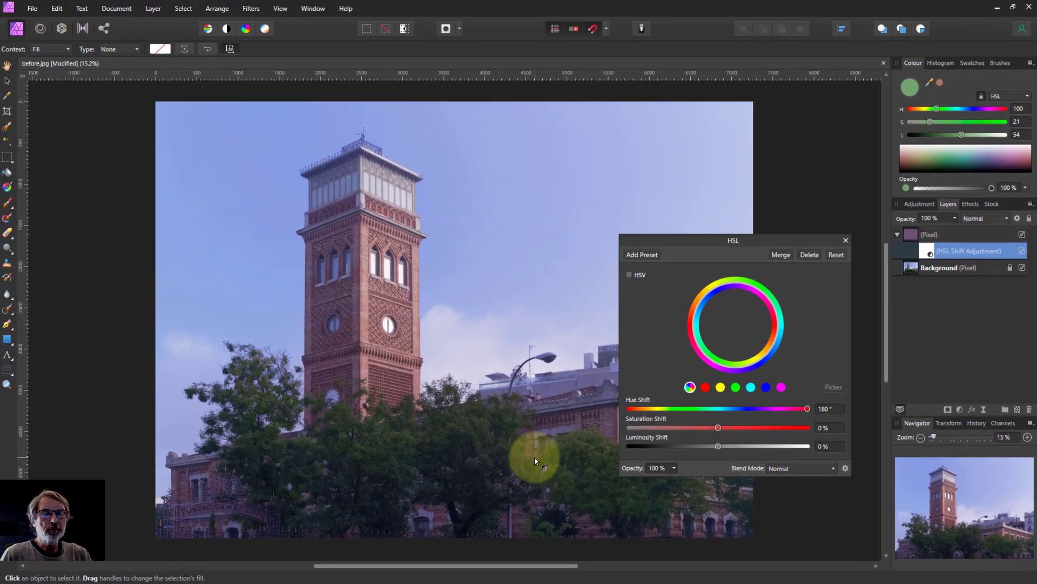
pyautogui.click(403, 520)
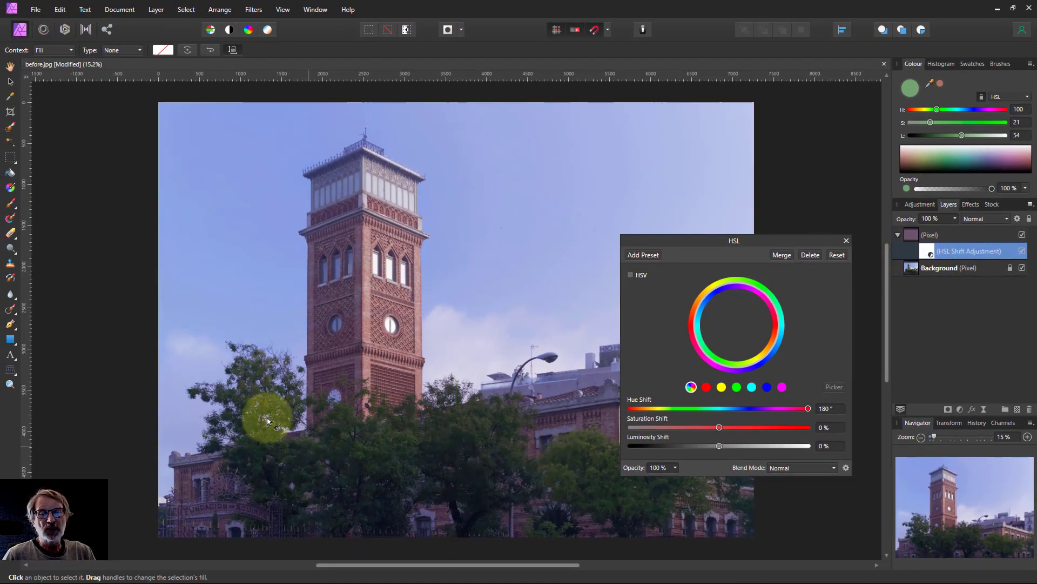
pyautogui.click(457, 456)
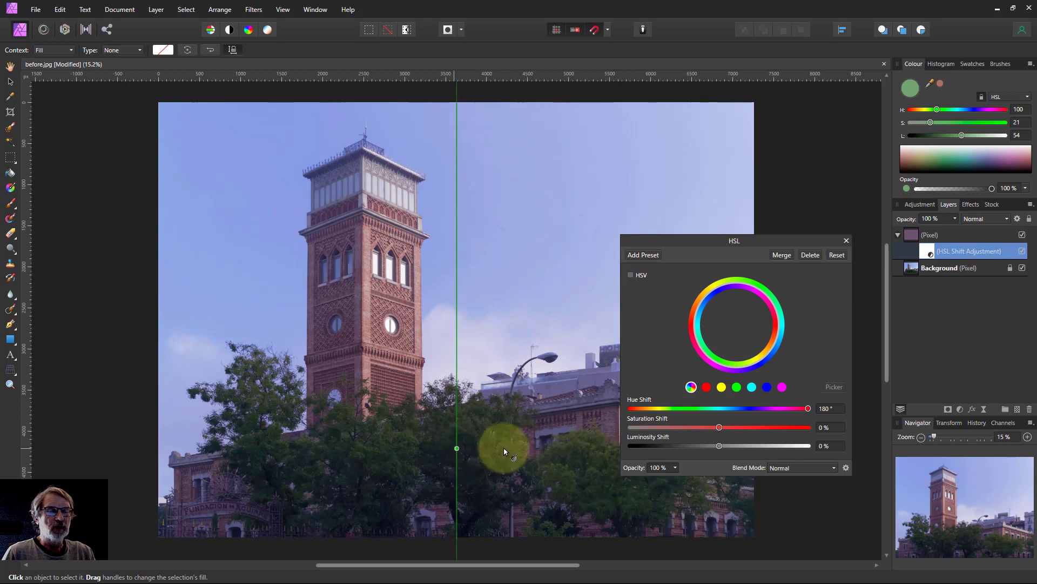
pyautogui.click(450, 444)
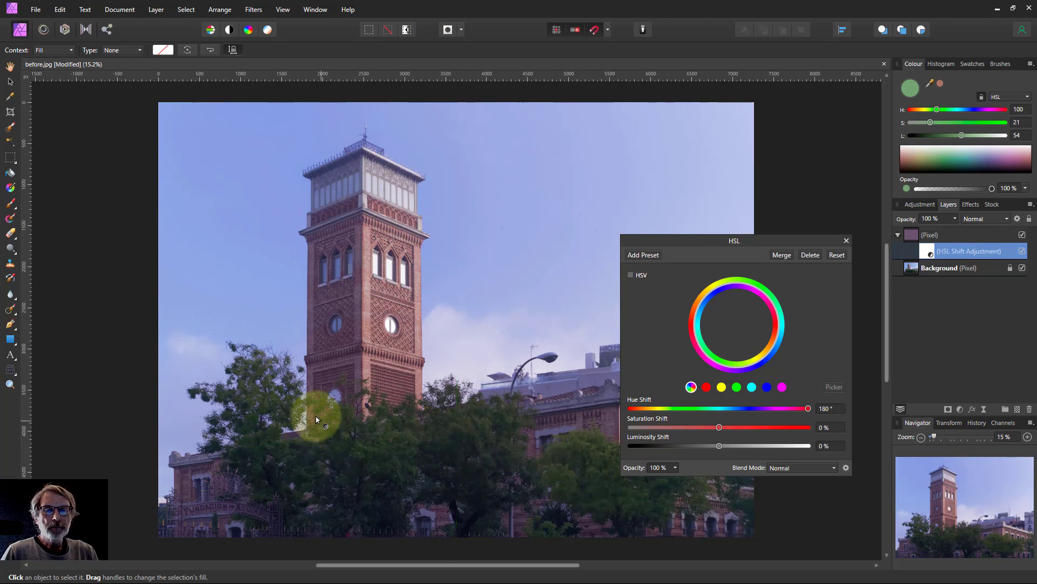